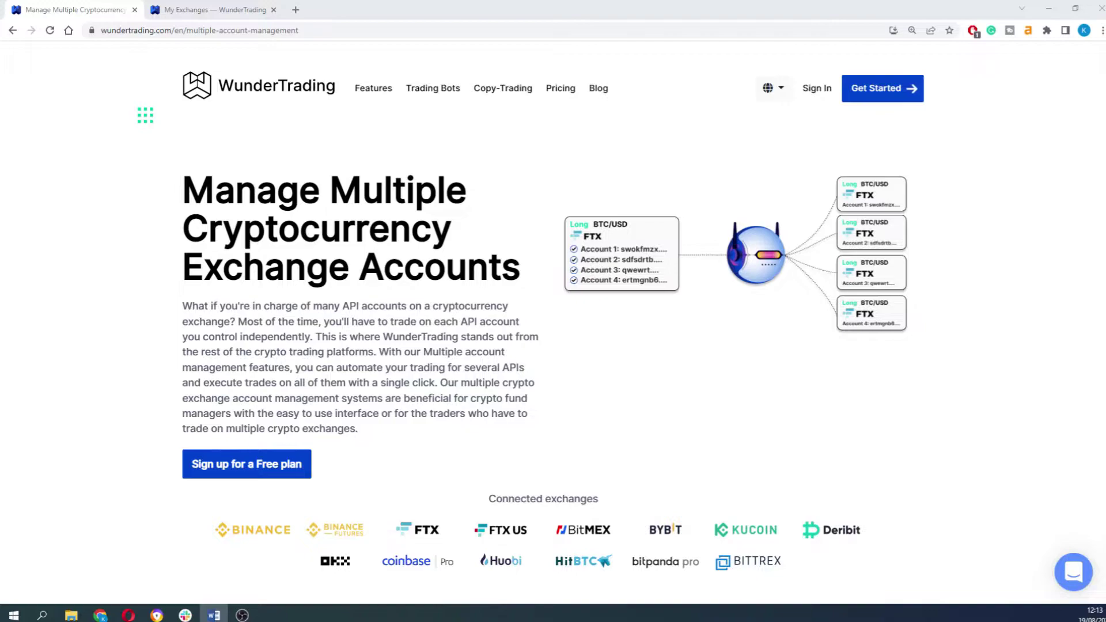
# Switch to the My Exchanges page showing the FTX API accounts test and test-beta.
pyautogui.hotkey('ctrl', 'Tab')
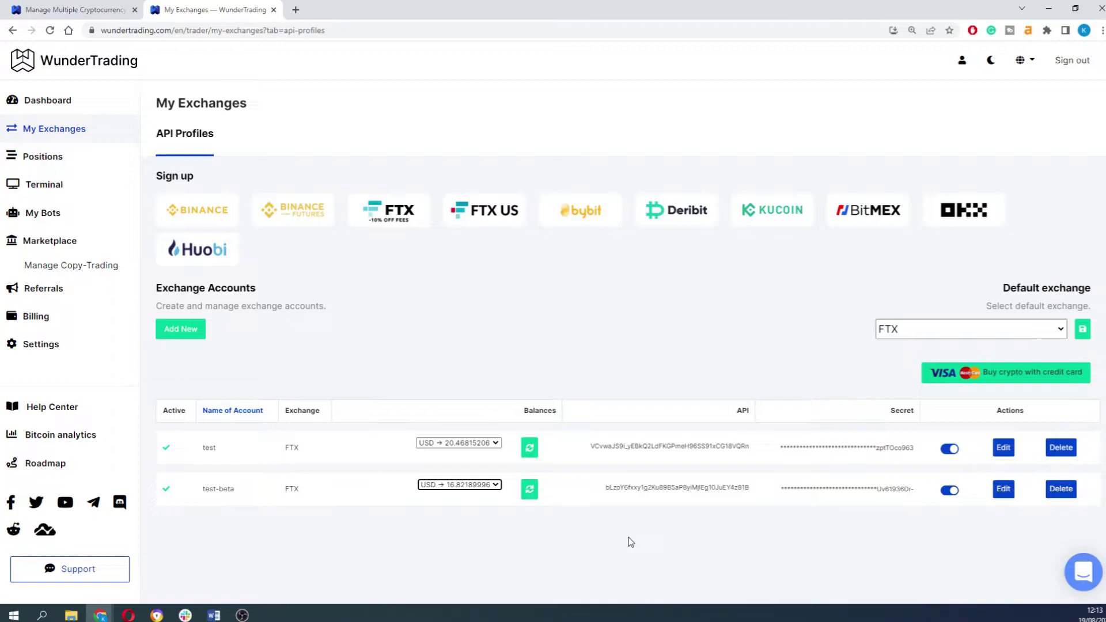
# Set up the terminal on both FTX accounts for 1INCH-PERP at 100% portfolio size (37.29005215 $).
pyautogui.click(62, 185)
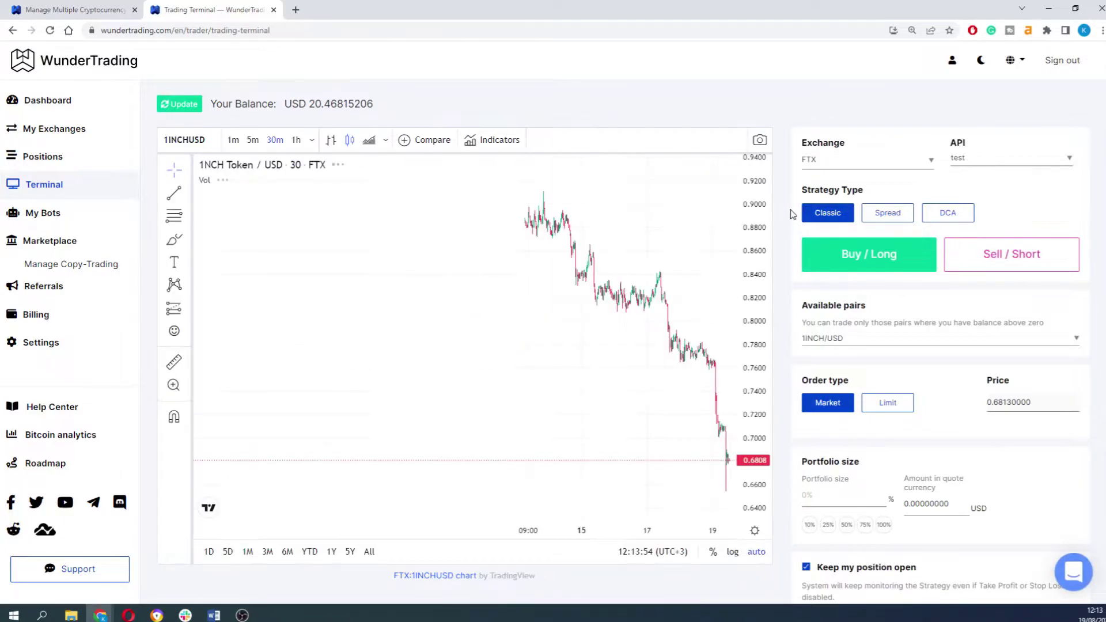
pyautogui.click(970, 161)
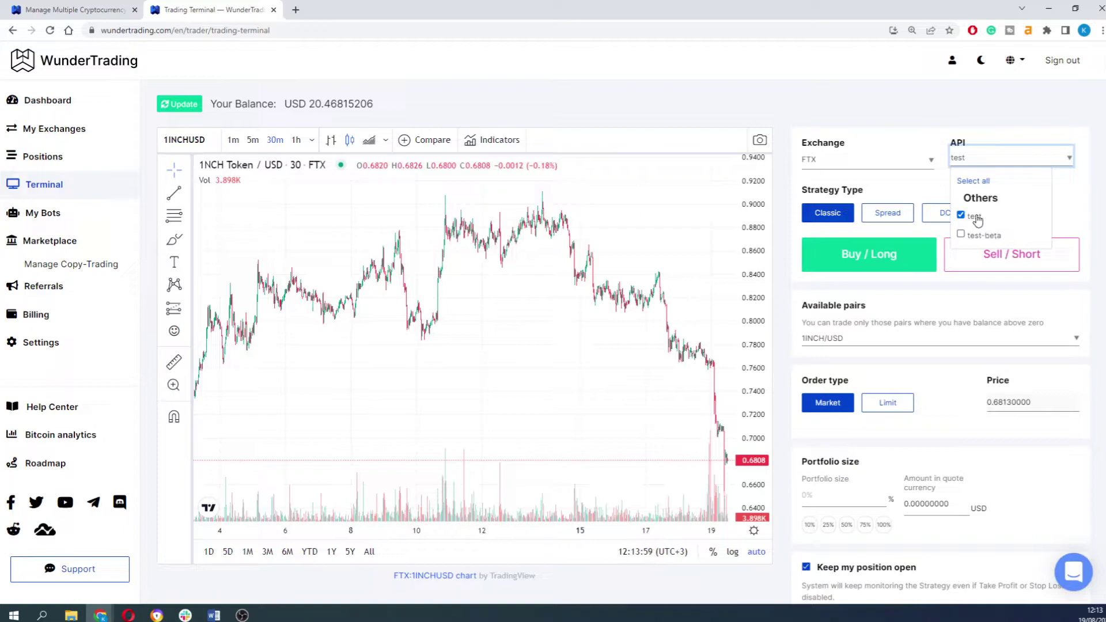
pyautogui.click(973, 181)
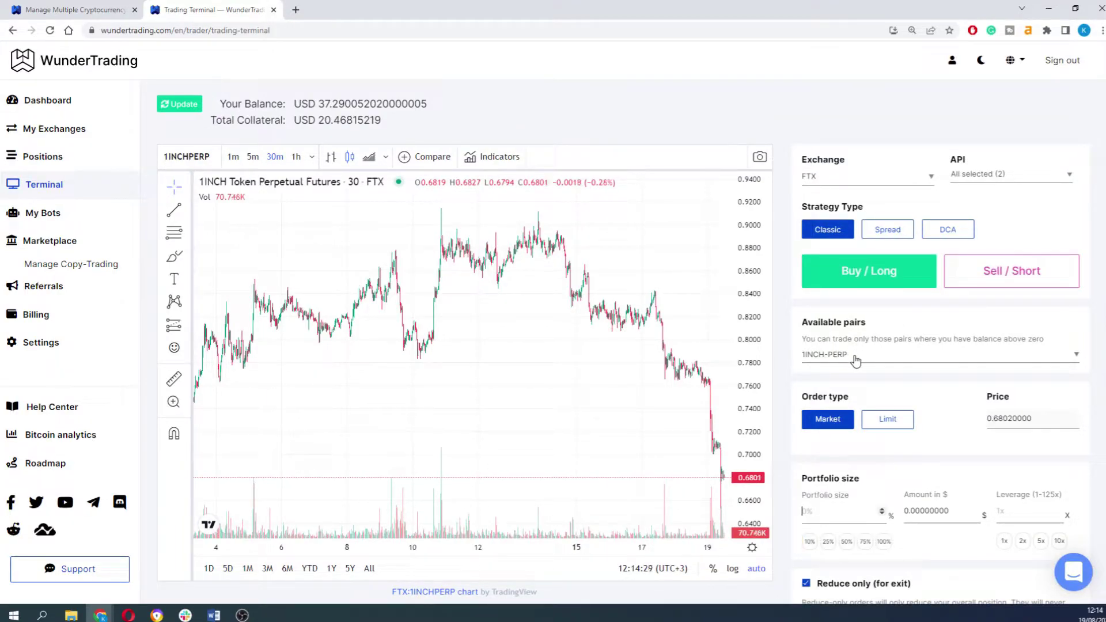
pyautogui.click(884, 541)
pyautogui.scroll(-5, 935, 487)
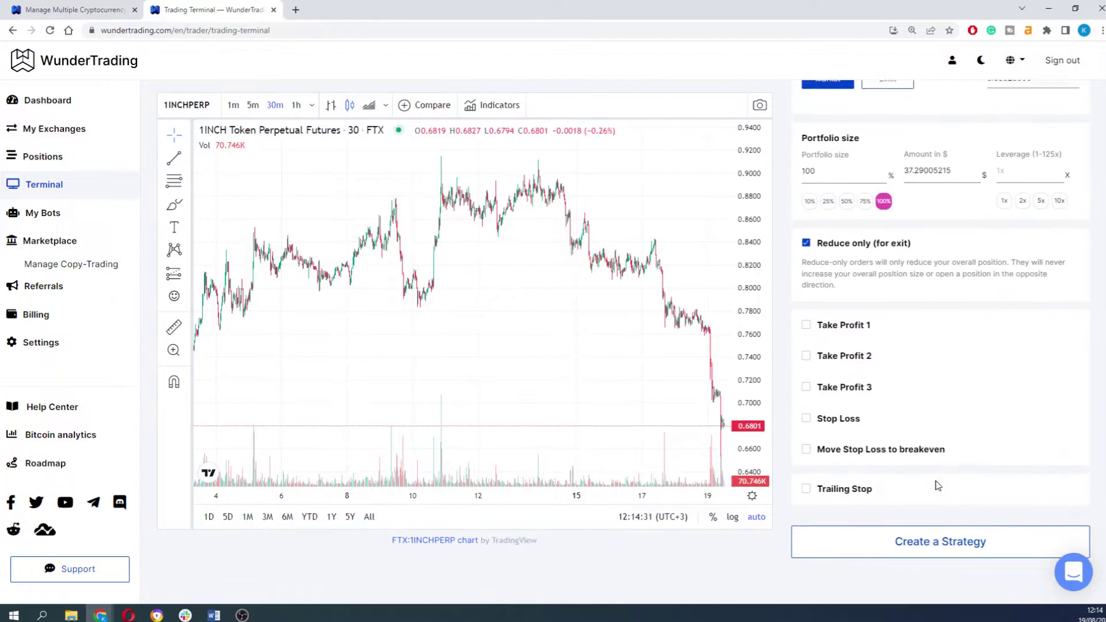
# Open the long 1INCH-PERP position and give it a 100%, 1% take profit at 0.687103.
pyautogui.click(941, 536)
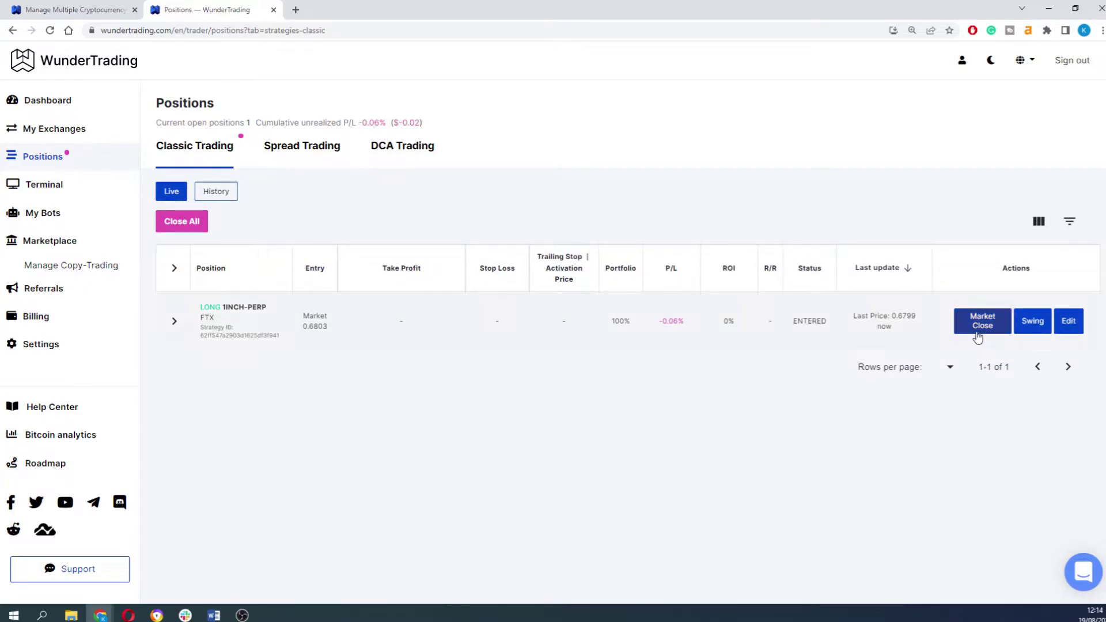
pyautogui.click(1069, 320)
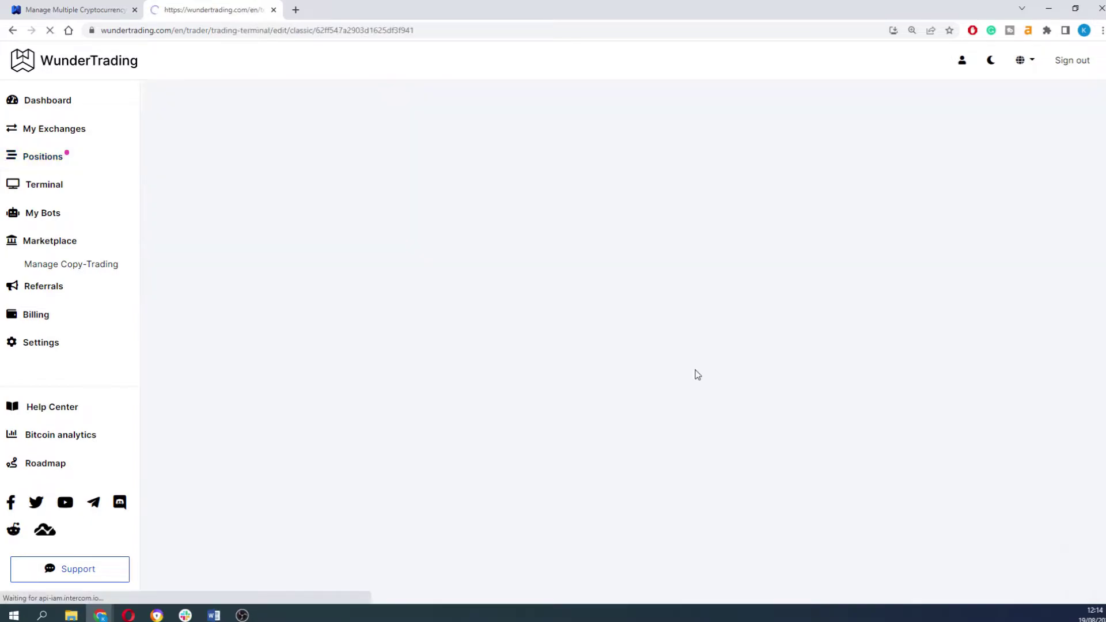
pyautogui.scroll(-6, 934, 403)
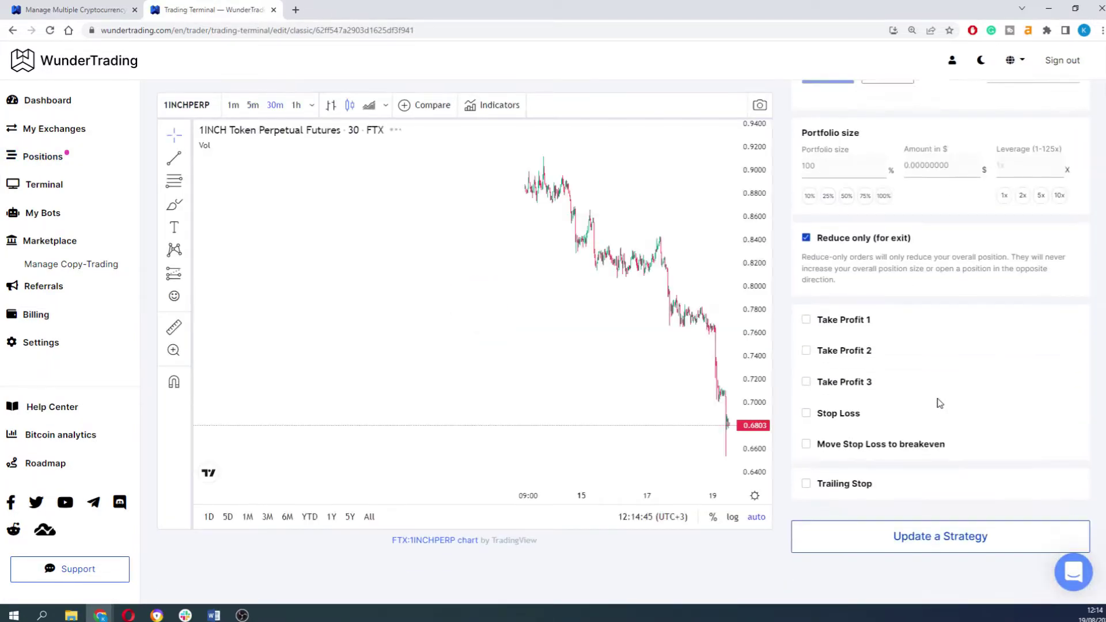
pyautogui.click(842, 320)
pyautogui.click(886, 379)
pyautogui.click(948, 378)
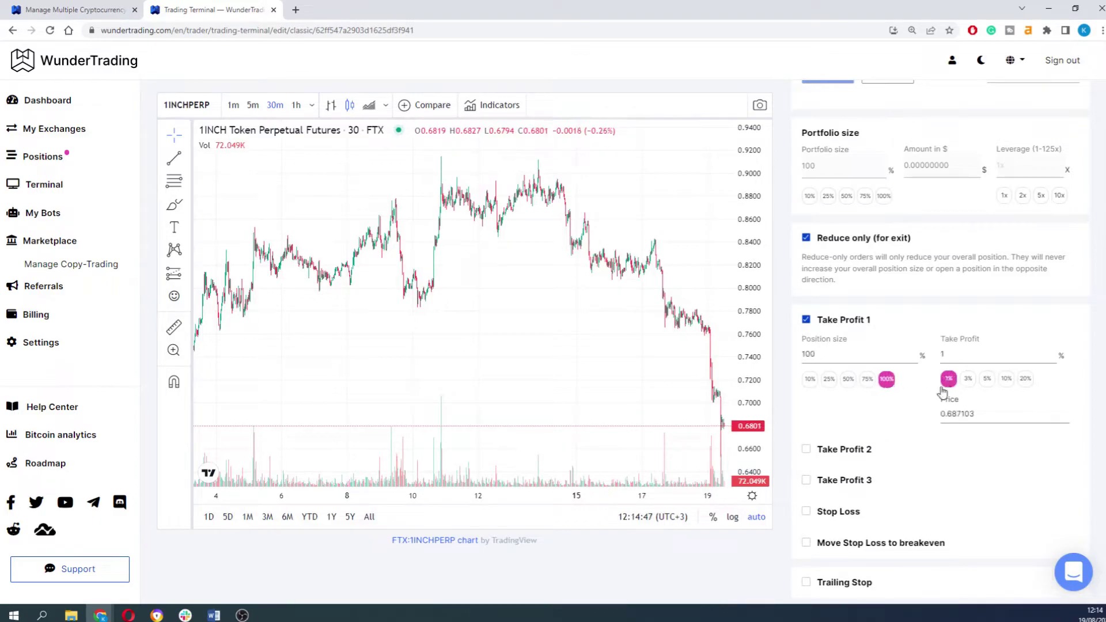
pyautogui.scroll(-2, 934, 500)
pyautogui.click(937, 536)
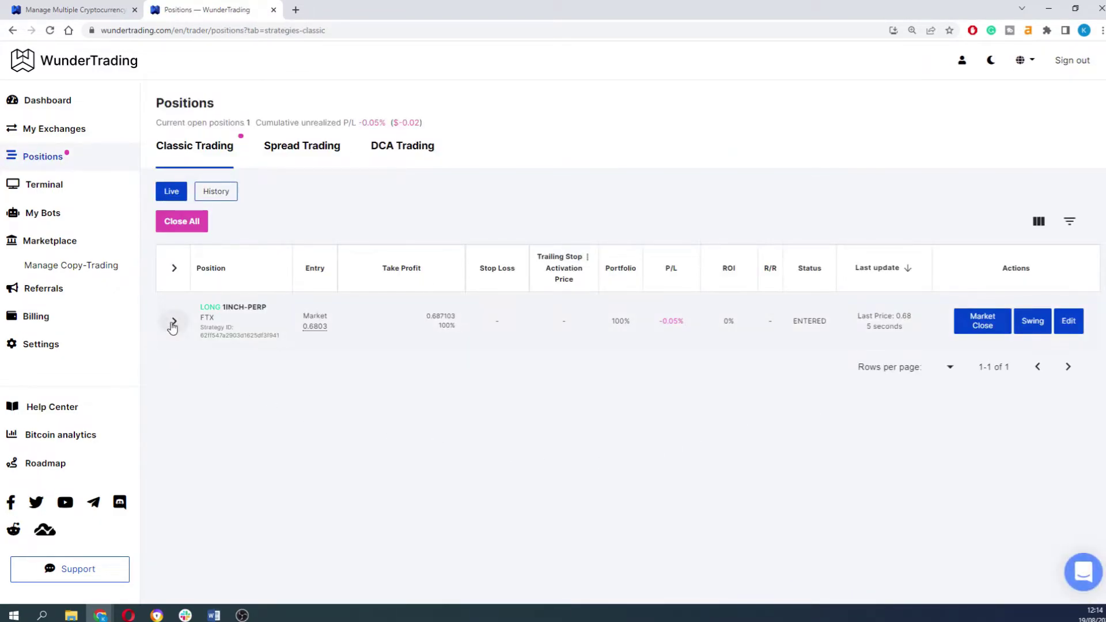
# Expand the long position to confirm both test and test-beta entered, then go to My Bots.
pyautogui.click(173, 324)
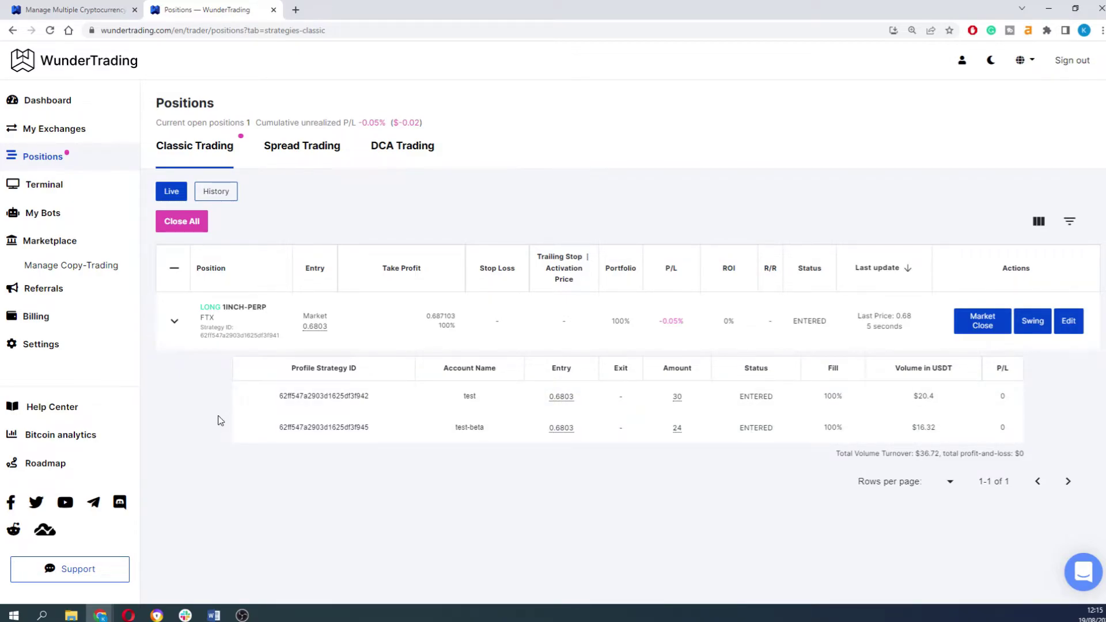
pyautogui.click(46, 213)
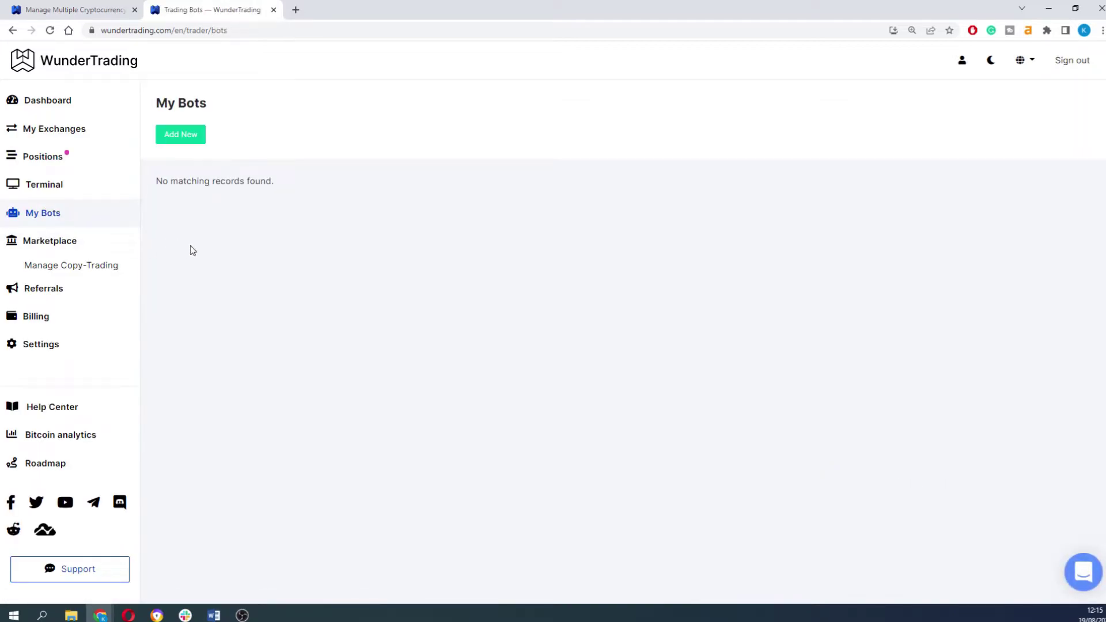
# Start a new bot and select both test and test-beta API accounts.
pyautogui.click(184, 141)
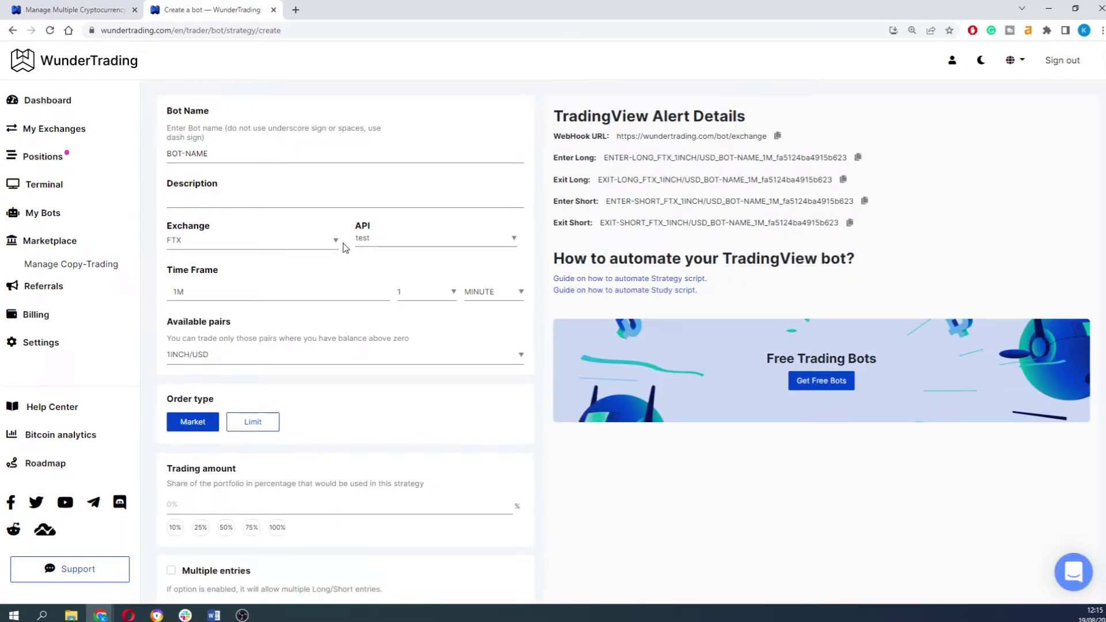
pyautogui.click(403, 241)
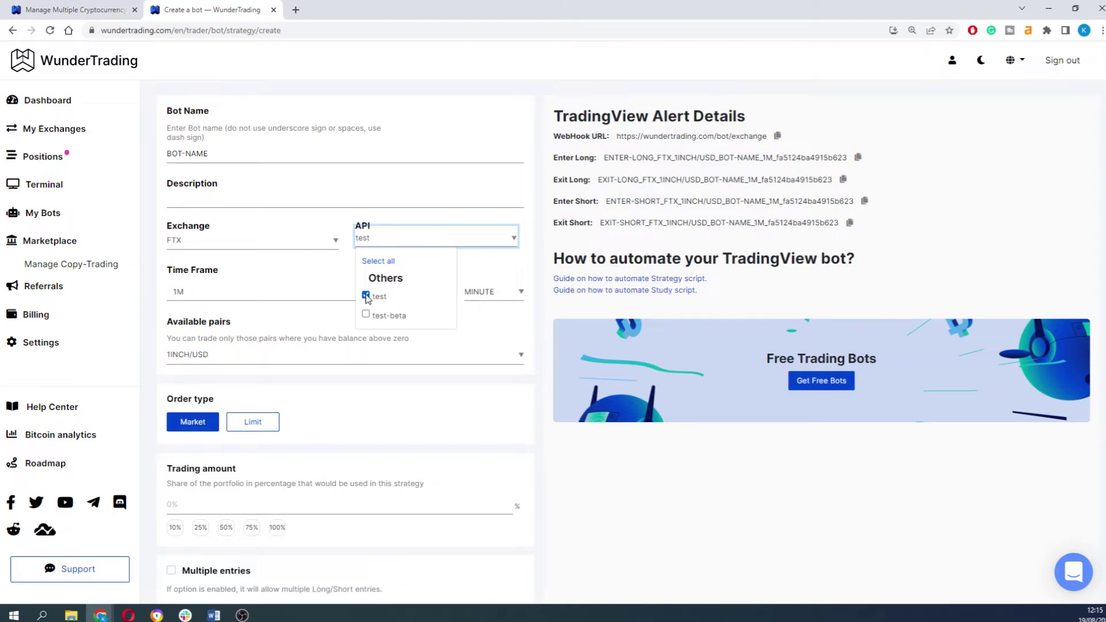
pyautogui.click(366, 314)
pyautogui.click(366, 296)
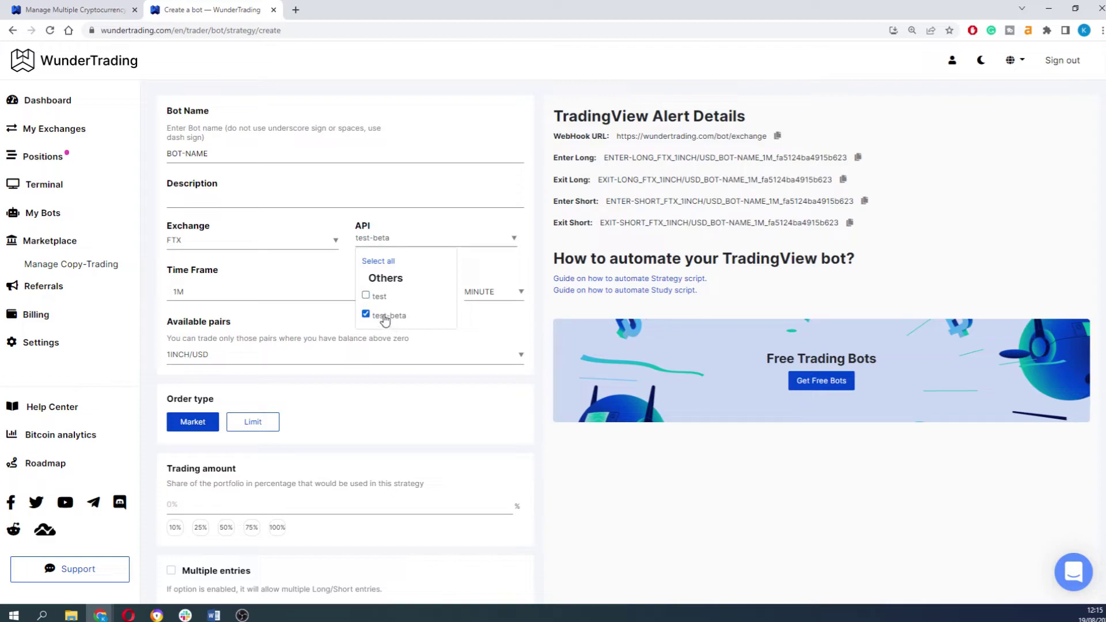
pyautogui.click(377, 263)
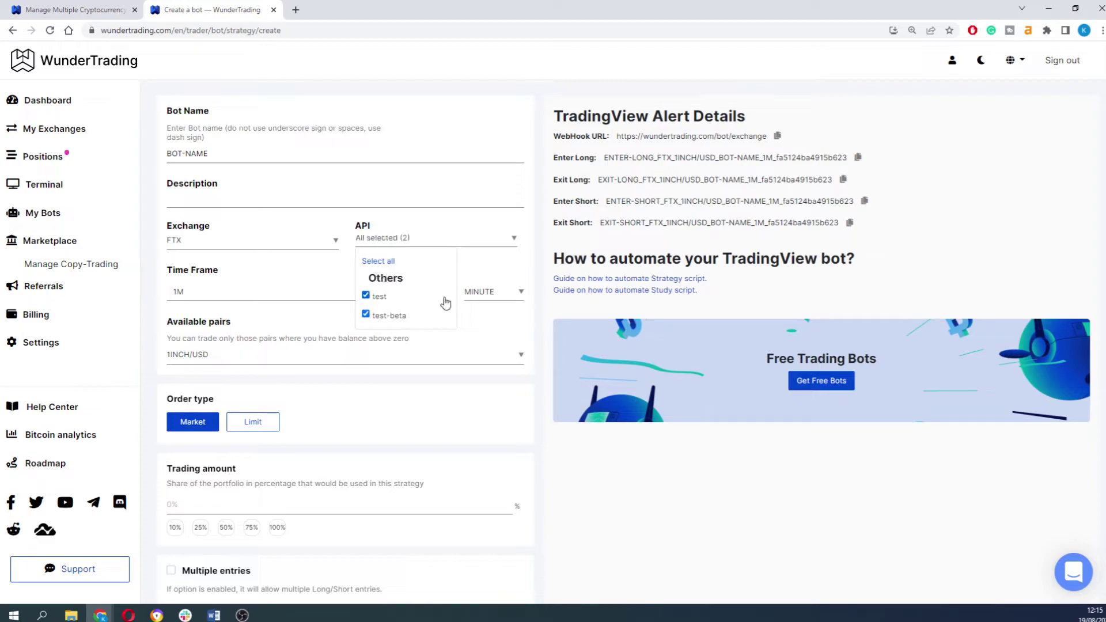
pyautogui.click(526, 314)
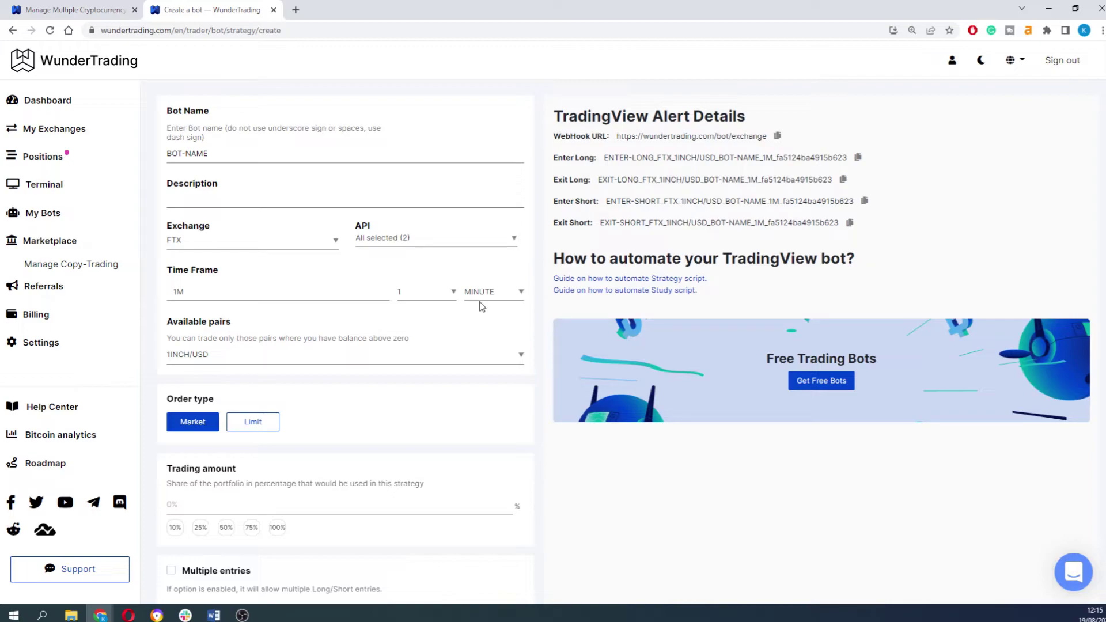
# Set the bot's position size to 100% and untick Keep my position open.
pyautogui.scroll(-1, 482, 305)
pyautogui.scroll(-1, 482, 306)
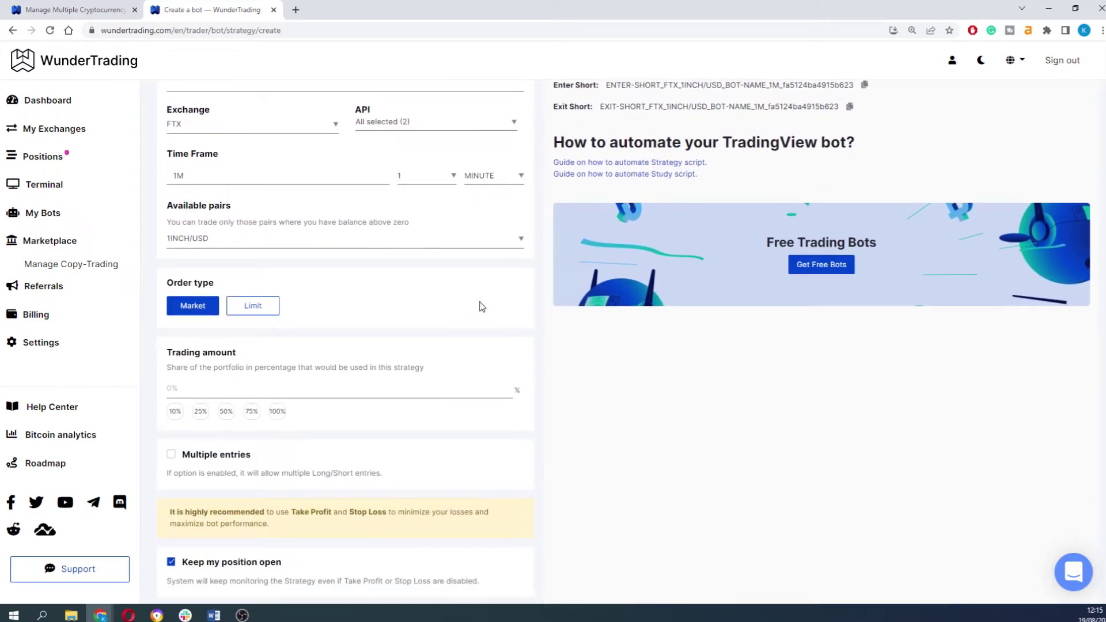
pyautogui.scroll(-1, 482, 306)
pyautogui.scroll(-1, 482, 305)
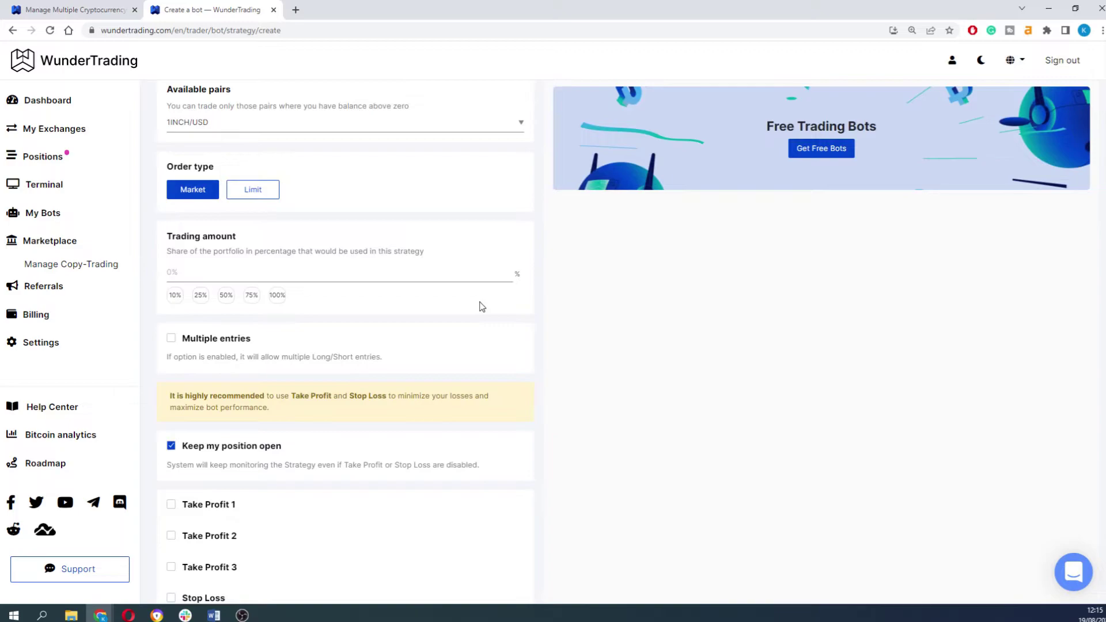
pyautogui.scroll(-1, 482, 305)
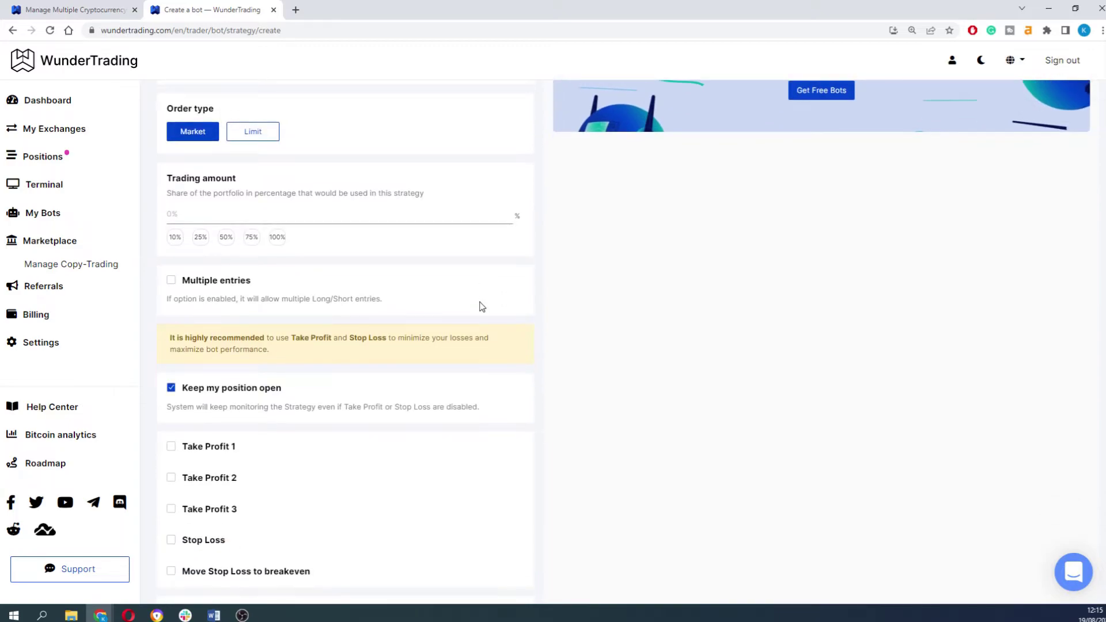
pyautogui.click(277, 237)
pyautogui.scroll(-2, 348, 276)
pyautogui.click(267, 281)
pyautogui.scroll(-2, 333, 286)
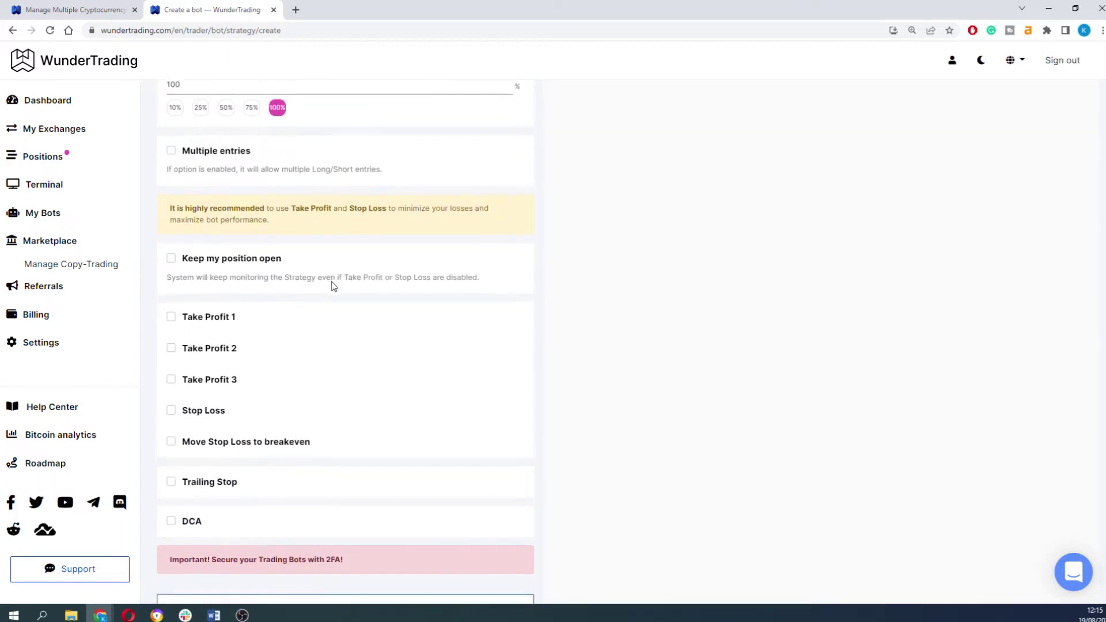
pyautogui.scroll(9, 334, 288)
# Choose the 1INCH-PERP pair for the bot and turn off reduce-only.
pyautogui.click(314, 356)
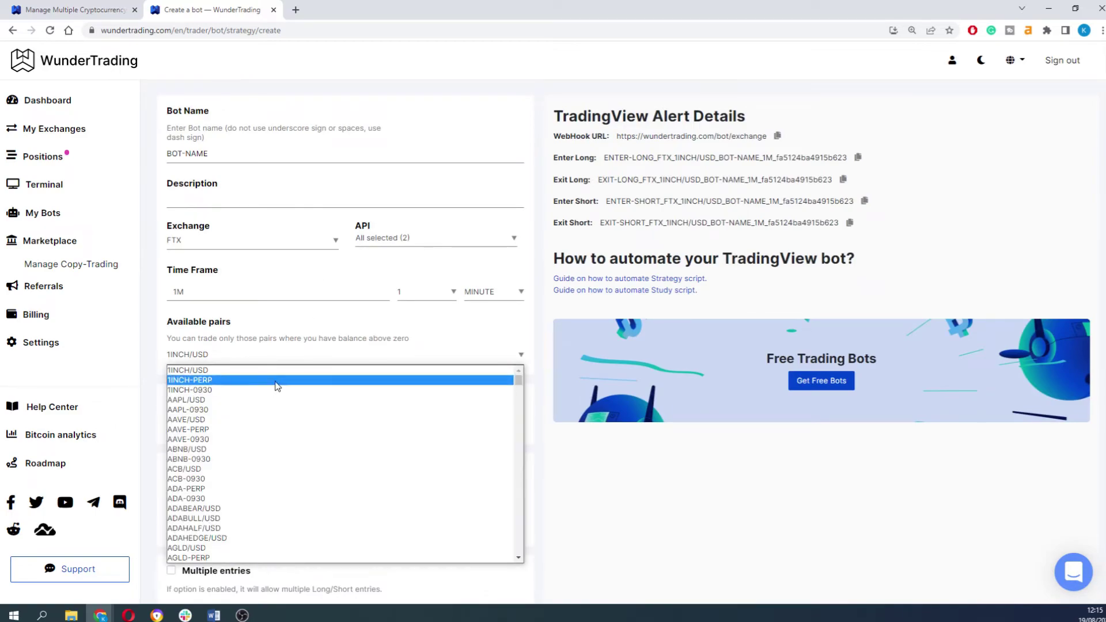
pyautogui.click(277, 386)
pyautogui.scroll(-4, 420, 420)
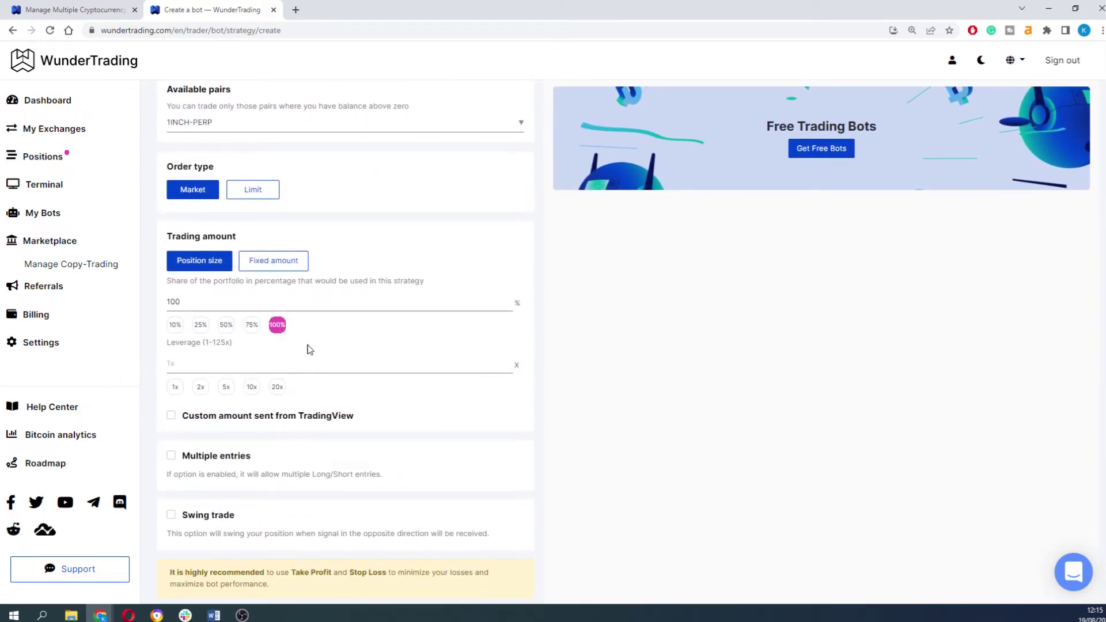
pyautogui.scroll(-6, 311, 353)
pyautogui.scroll(-2, 233, 282)
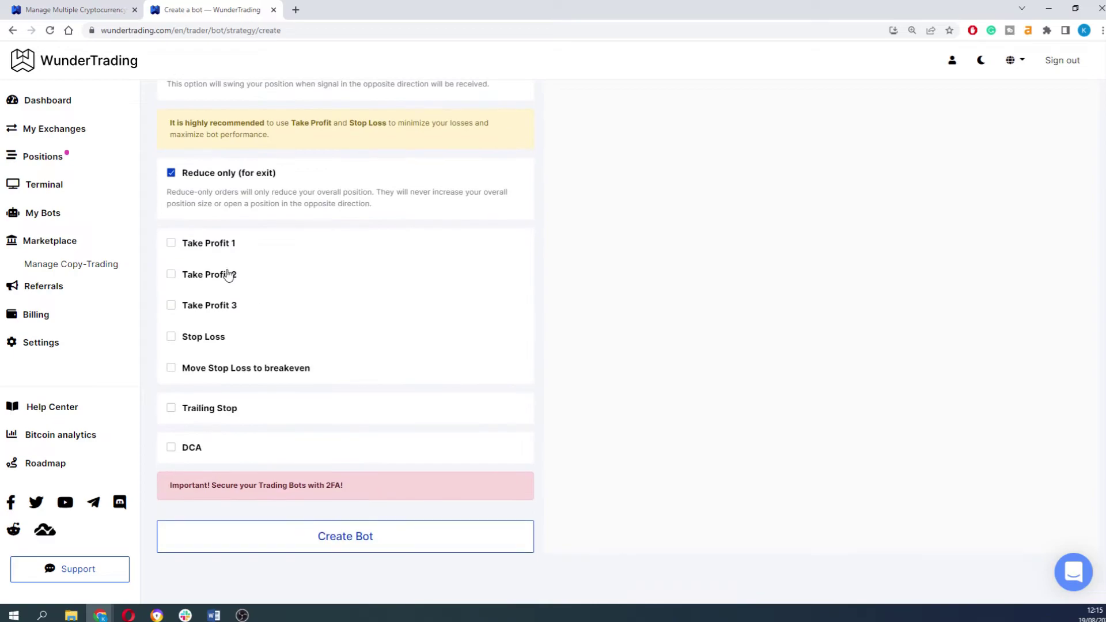
pyautogui.click(171, 173)
# Create the bot and have it sell now, opening a SHORT 1INCH-PERP at 0.67969607.
pyautogui.click(358, 538)
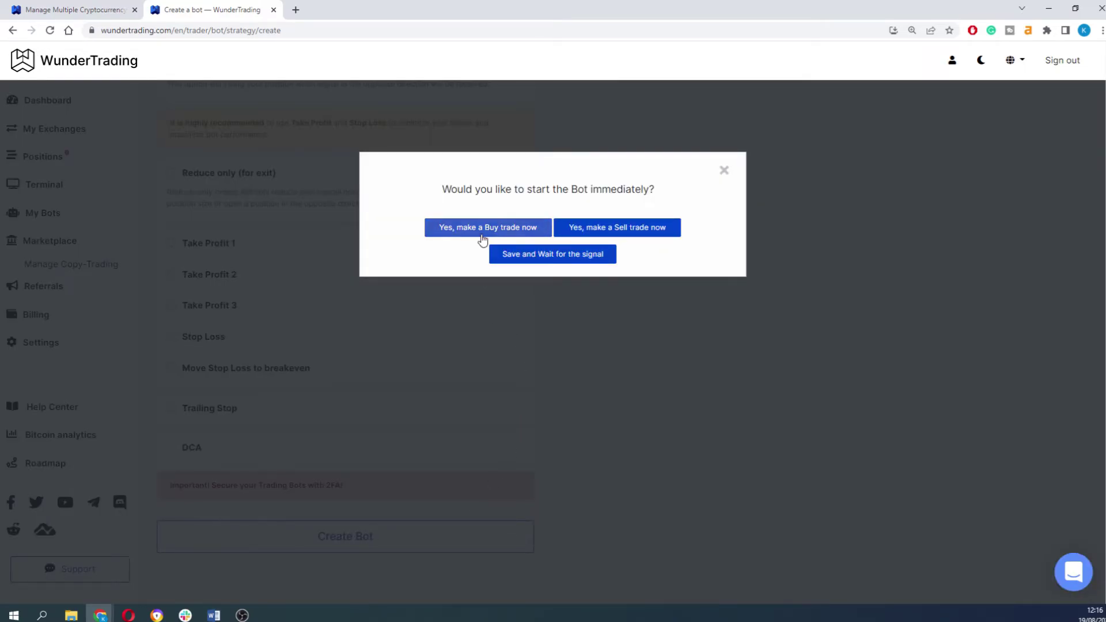
pyautogui.click(616, 227)
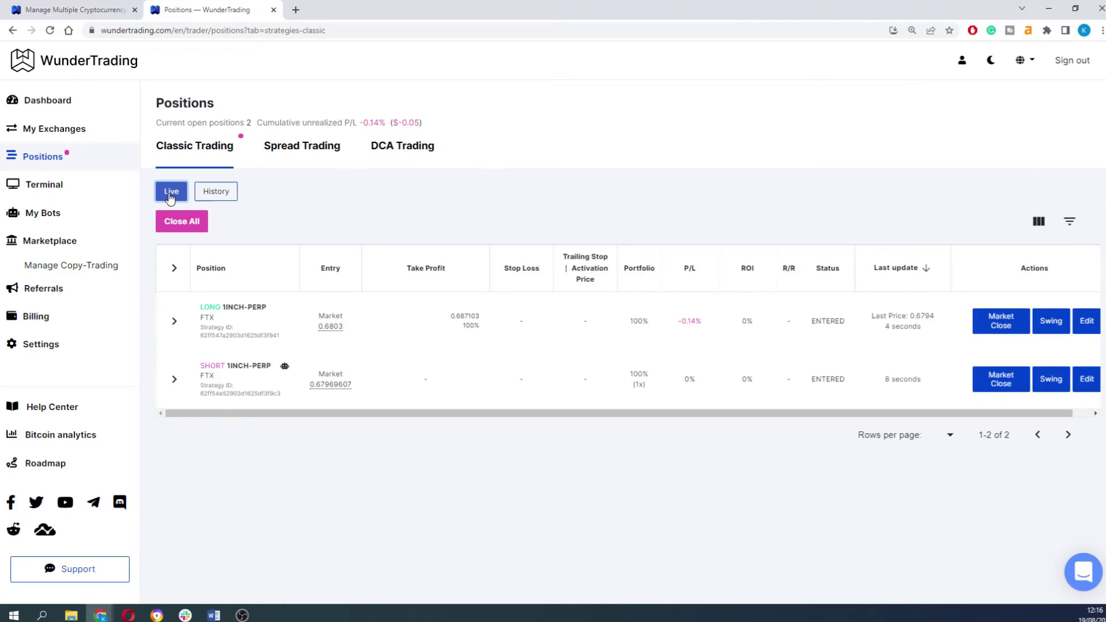
pyautogui.click(174, 380)
pyautogui.click(174, 380)
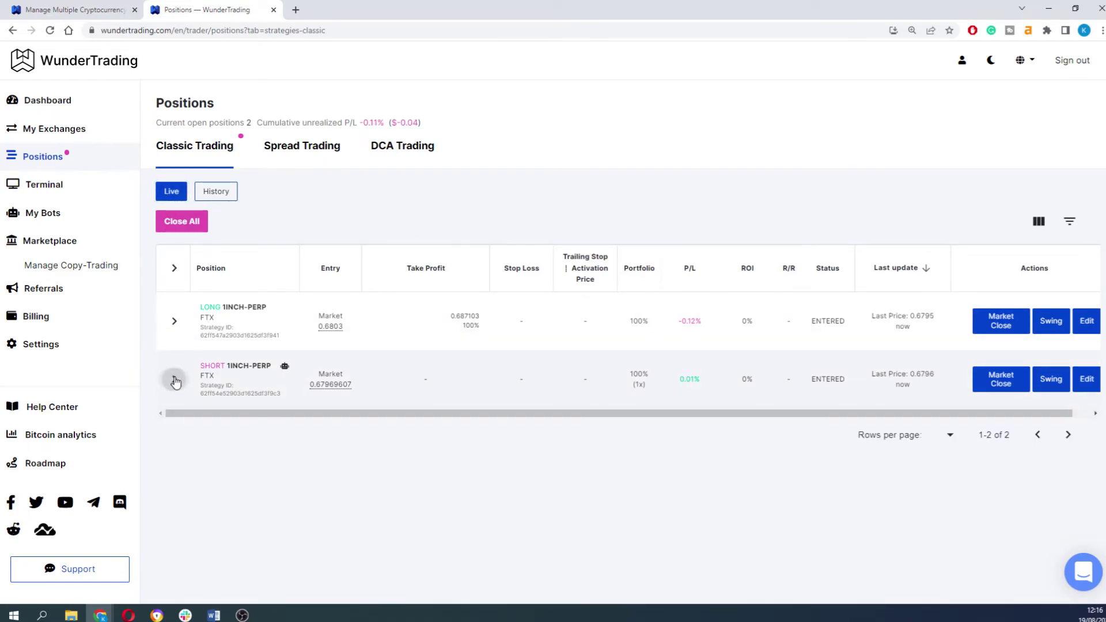
pyautogui.moveTo(285, 370)
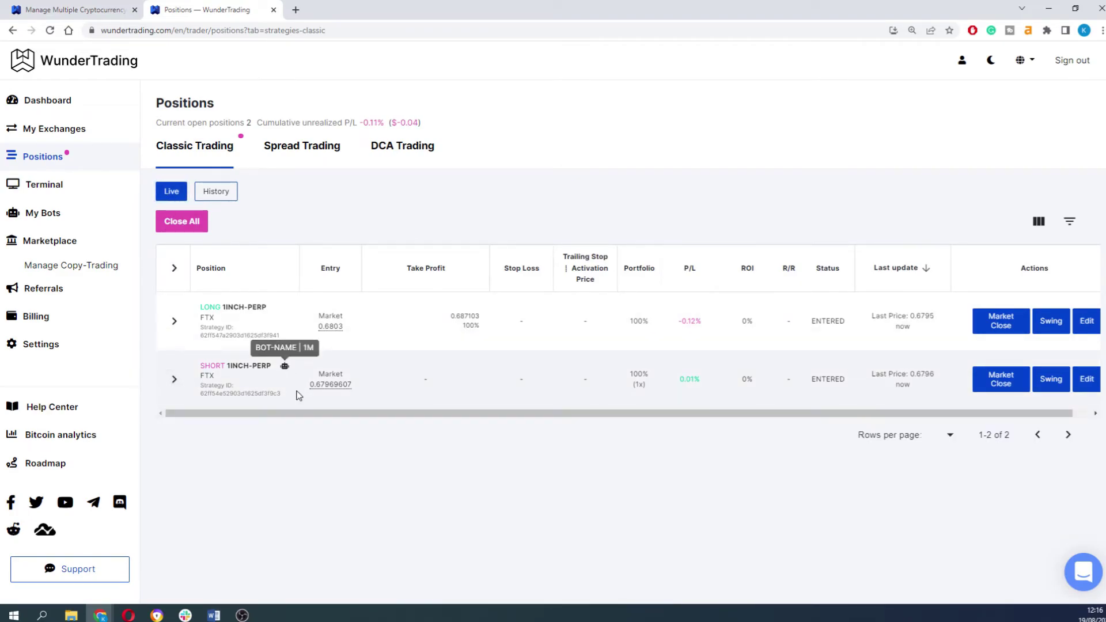